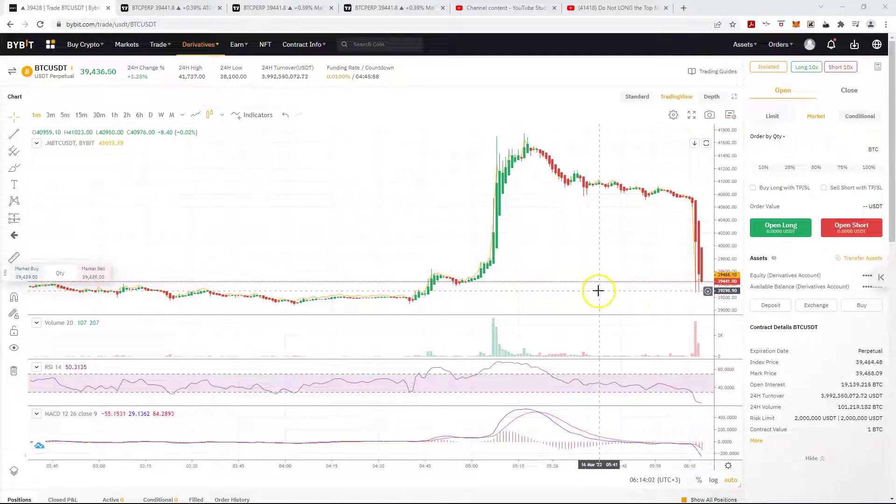
scroll(596, 290, up, 2)
scroll(593, 281, up, 3)
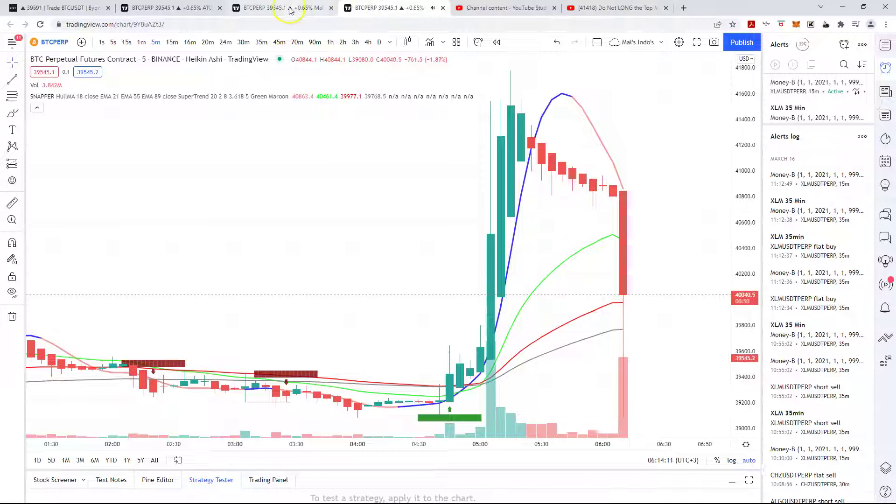
Step: Bring up the 1-minute Heikin Ashi BTCPERP chart and its chart timezone list
click(289, 8)
click(185, 8)
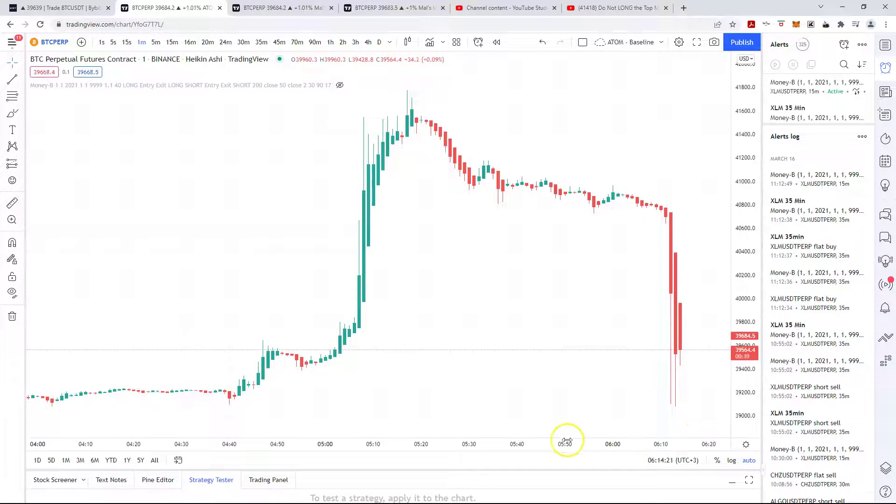
click(687, 461)
scroll(687, 350, down, 3)
scroll(687, 272, down, 3)
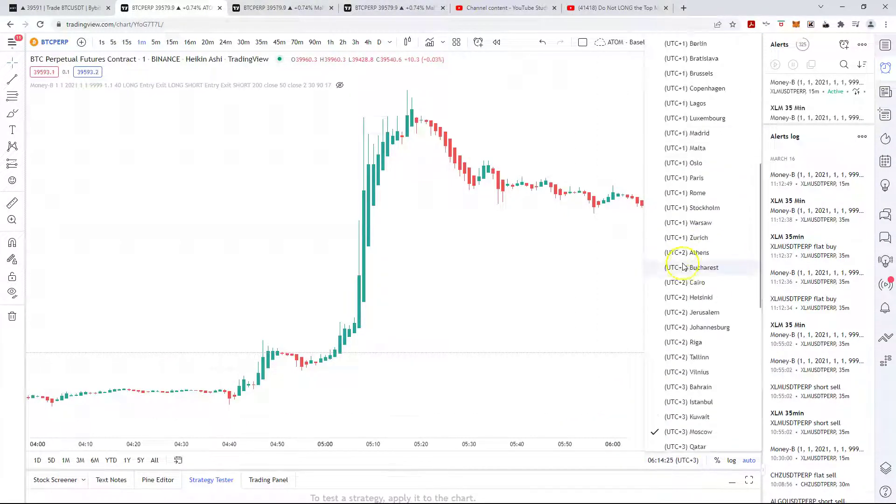
scroll(687, 272, down, 3)
scroll(687, 272, down, 5)
scroll(693, 280, down, 1)
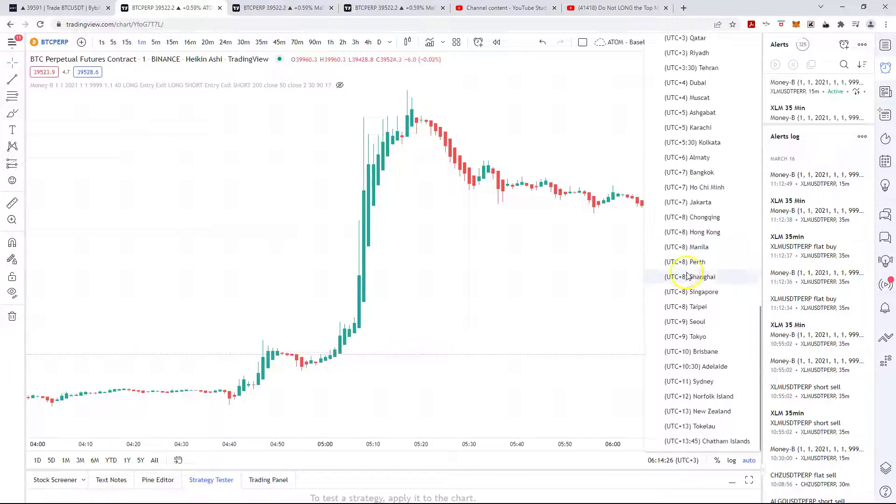
Step: Set the chart timezone to (UTC+8) Singapore
click(706, 291)
mouse_move(812, 303)
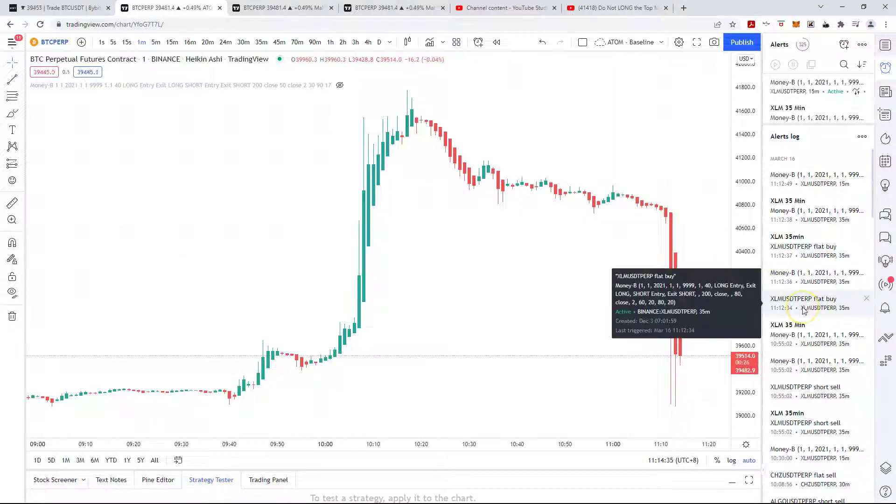
Step: Inspect the XLM 35min entry in the Alerts log
click(812, 258)
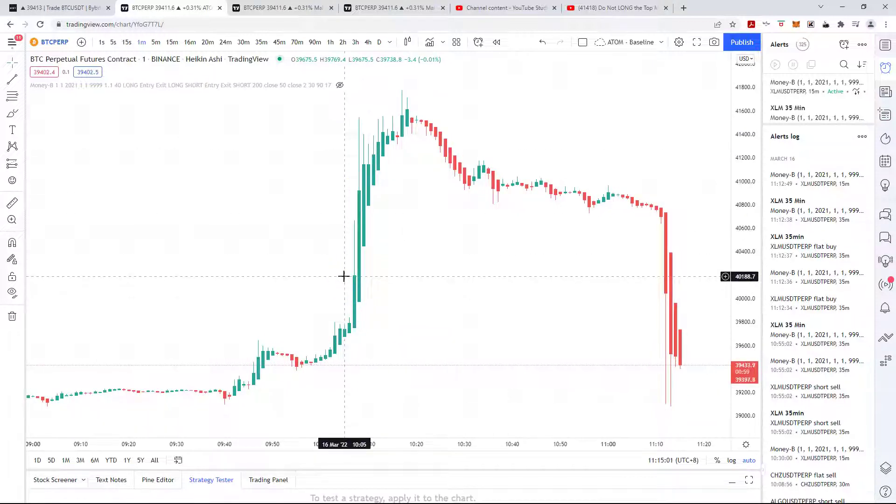